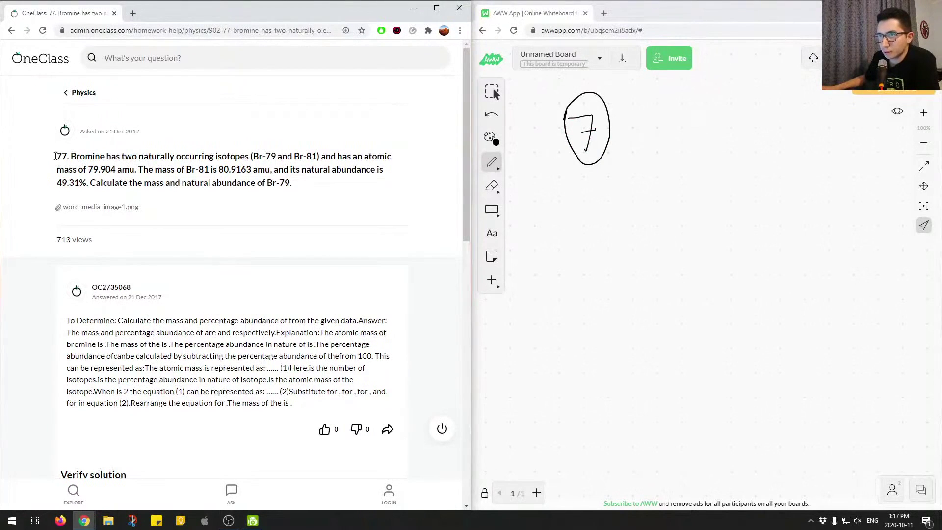
# Highlight the start of the question title while reading it, then clear the highlight.
pyautogui.moveTo(56, 156); pyautogui.dragTo(153, 157)
pyautogui.click(153, 157)
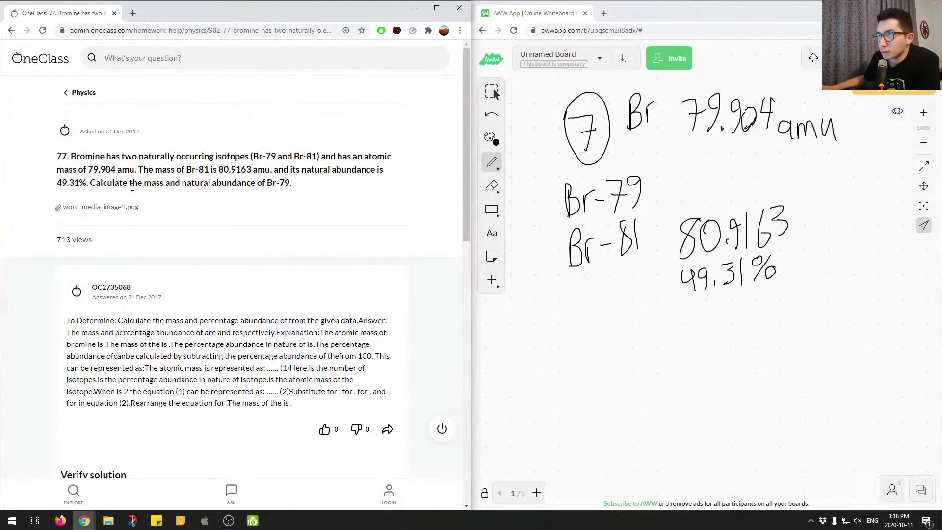
# Highlight the Br-81 mass and abundance in the question, then deselect the paragraph.
pyautogui.moveTo(90, 183); pyautogui.dragTo(290, 183)
pyautogui.tripleClick(290, 184)
pyautogui.click(294, 184)
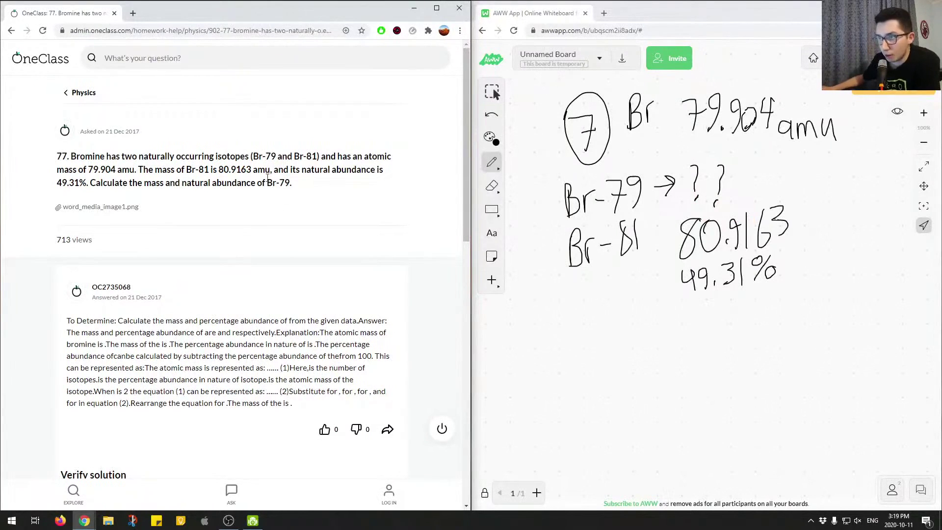
# Scroll to the existing answer, highlighting its results, mass sentence, formula, and Br-79's abundance in the question.
pyautogui.scroll(-2, 84, 315)
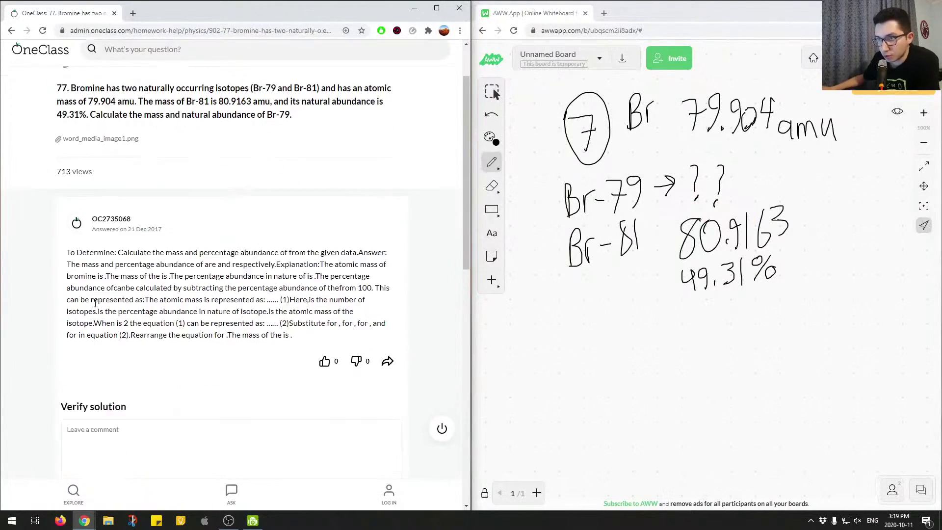
pyautogui.moveTo(130, 239); pyautogui.dragTo(383, 239)
pyautogui.click(375, 239)
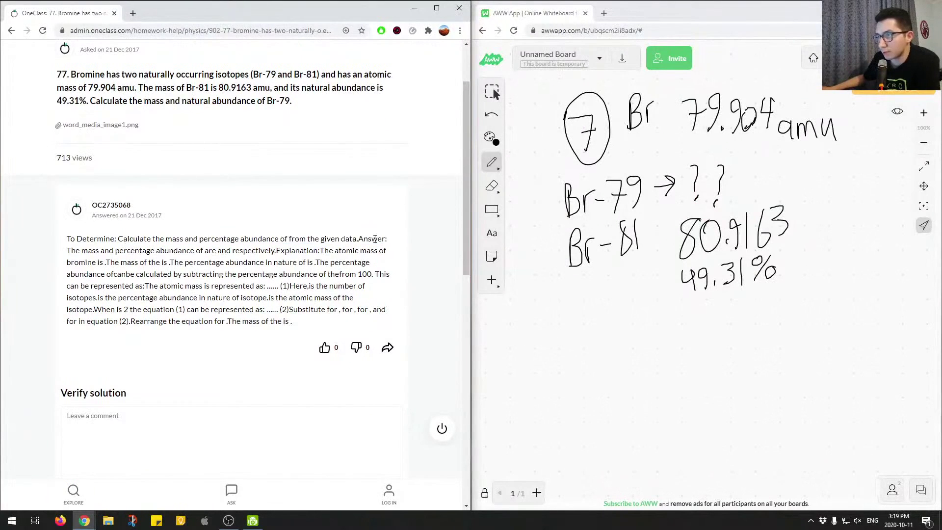
pyautogui.moveTo(71, 251); pyautogui.dragTo(272, 251)
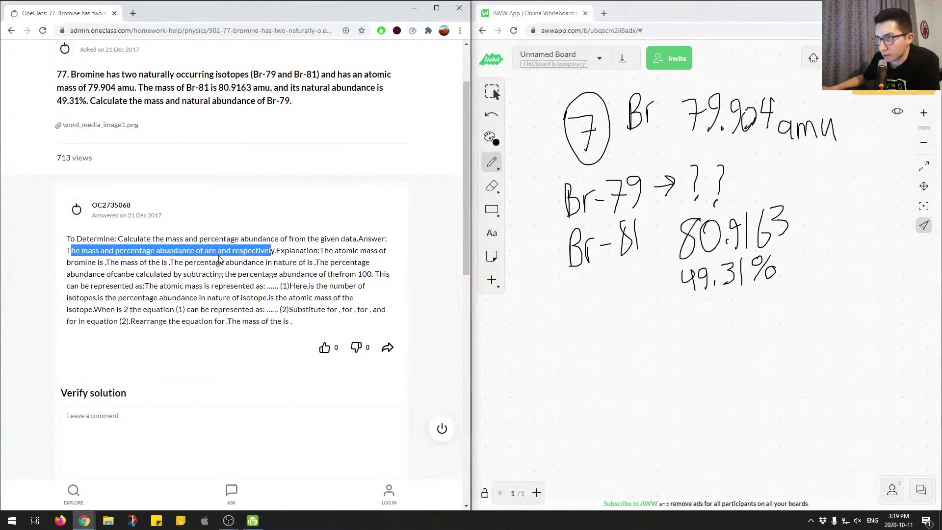
pyautogui.click(358, 246)
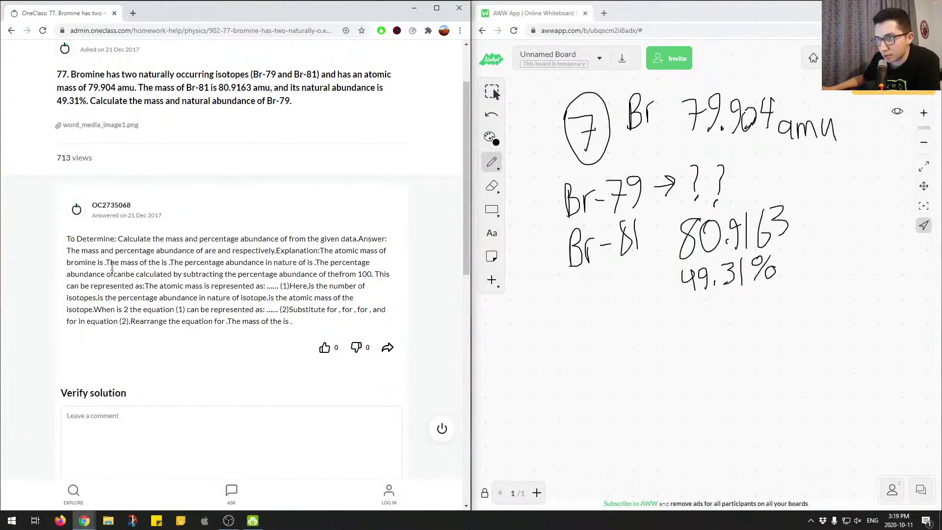
pyautogui.moveTo(107, 259); pyautogui.dragTo(201, 262)
pyautogui.click(221, 265)
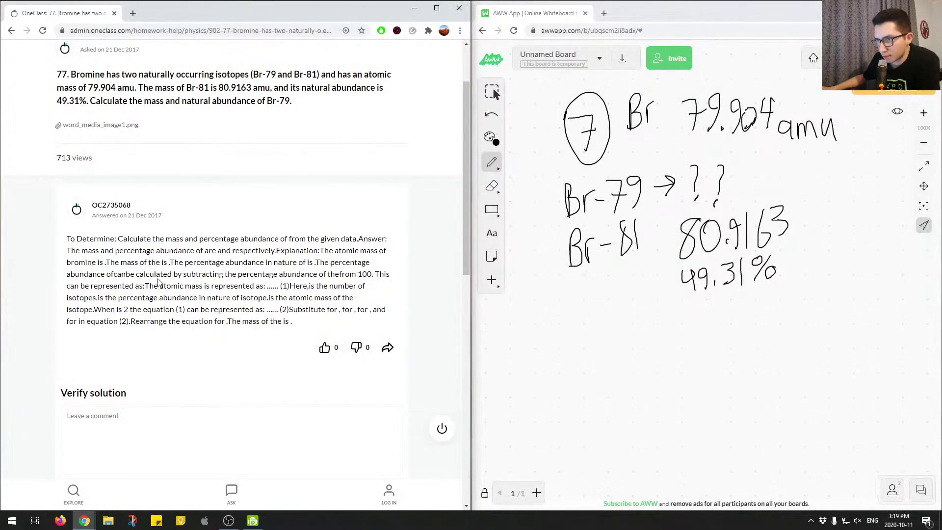
pyautogui.moveTo(171, 287); pyautogui.dragTo(311, 297)
pyautogui.click(310, 297)
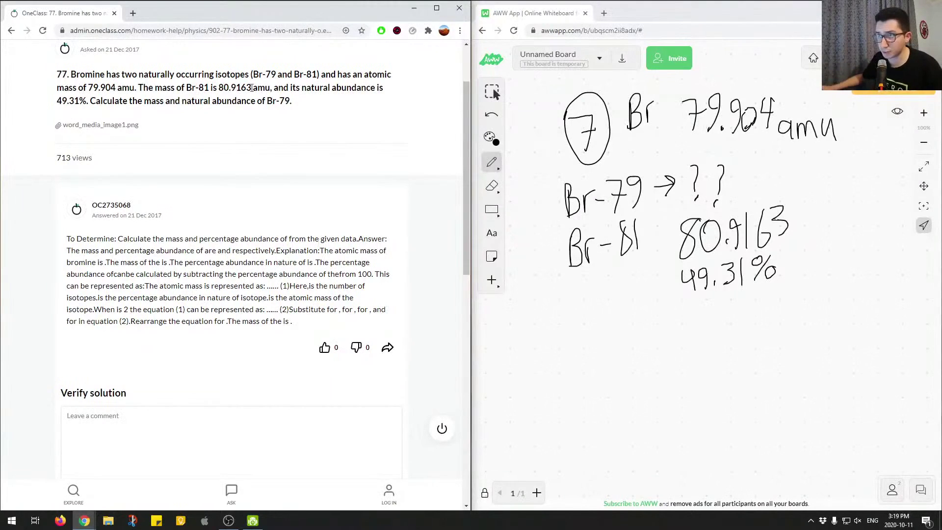
pyautogui.moveTo(181, 105); pyautogui.dragTo(303, 103)
pyautogui.click(287, 105)
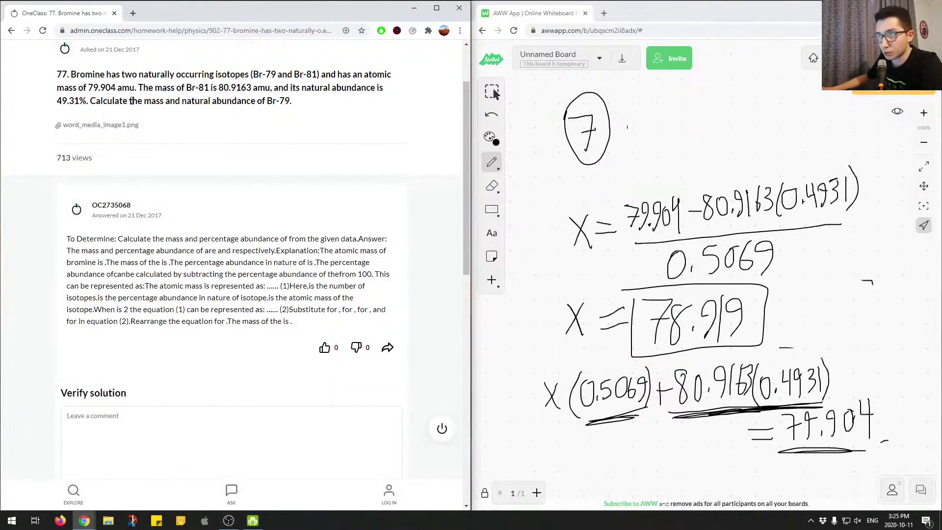
# Mark the word 'mass' in the question while rereading it.
pyautogui.moveTo(142, 101); pyautogui.dragTo(170, 104)
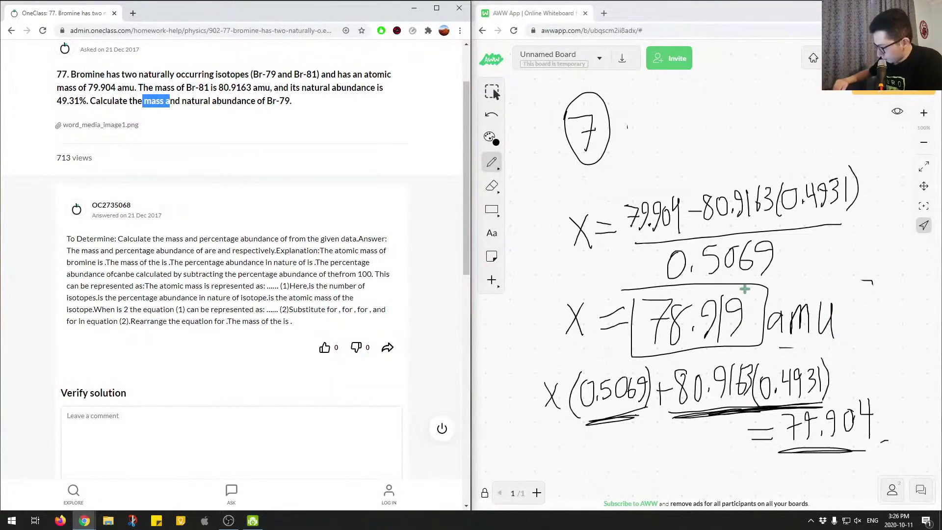
# Enter the comment 'Incomplete solution. For Bromine 79, the mass is 78.919 amu and the abundance is 50.69'.
pyautogui.click(296, 311)
pyautogui.scroll(-2, 312, 307)
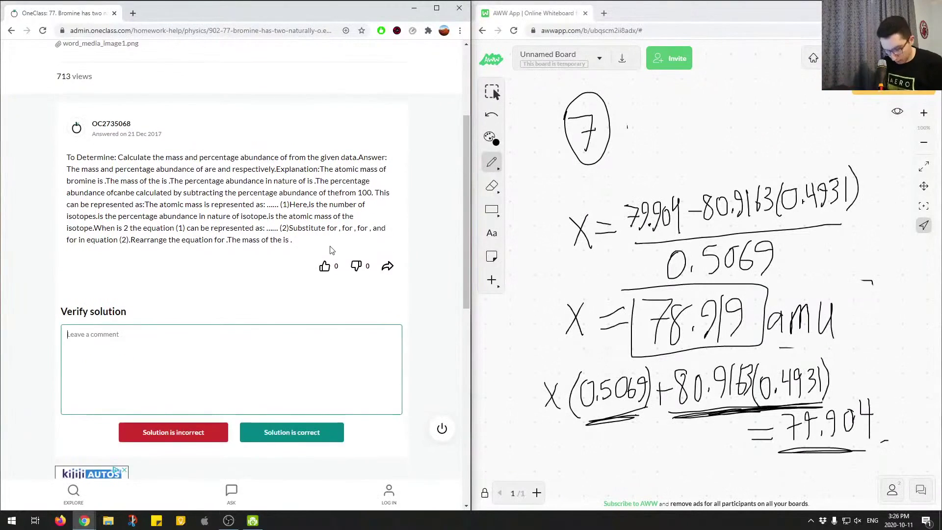
pyautogui.write('Incomplete solution')
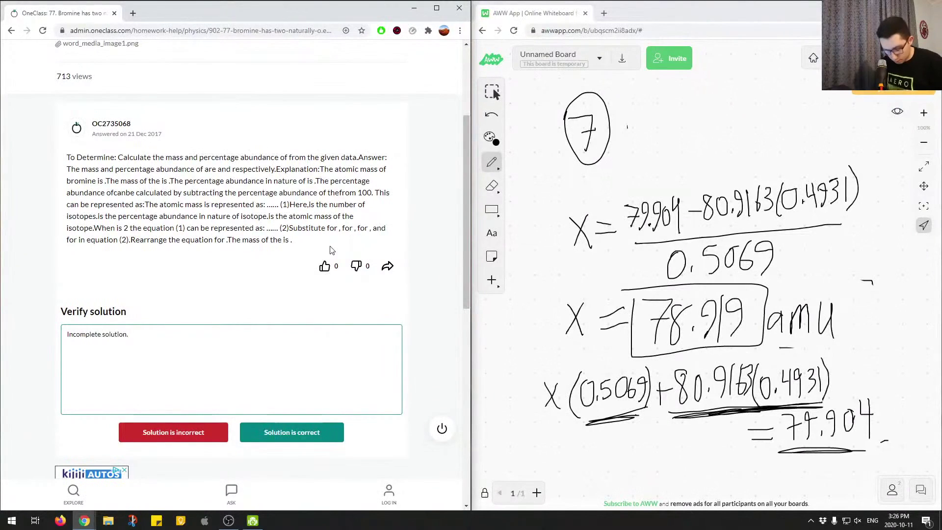
pyautogui.write('. ')
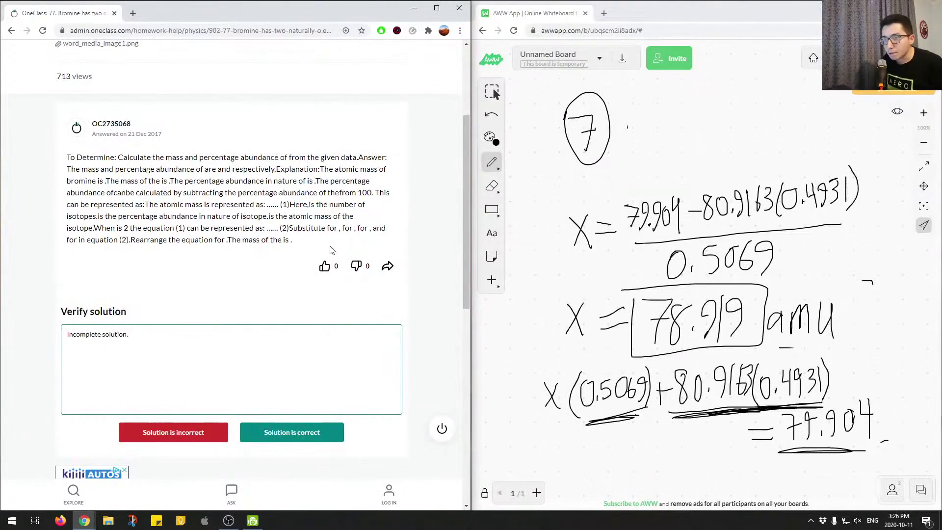
pyautogui.write('For Bromine 79, the mass is ')
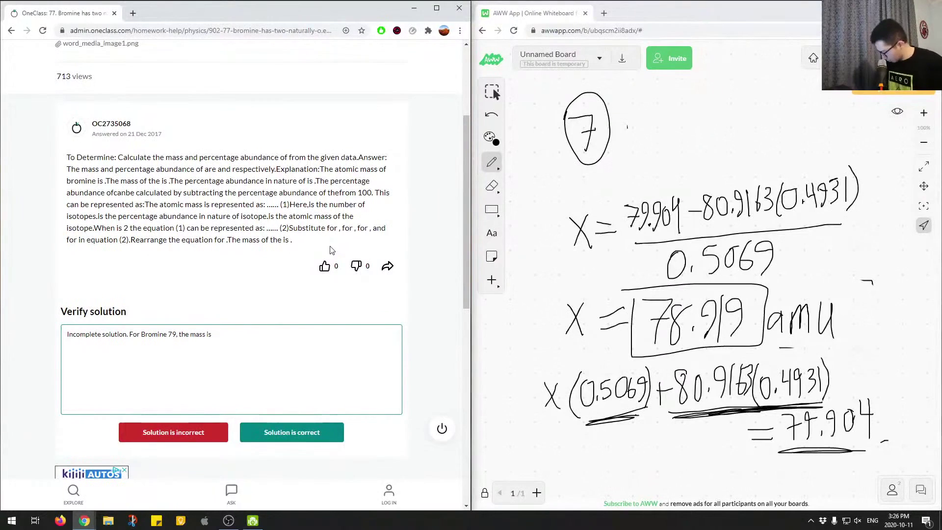
pyautogui.write('78.919 amu and')
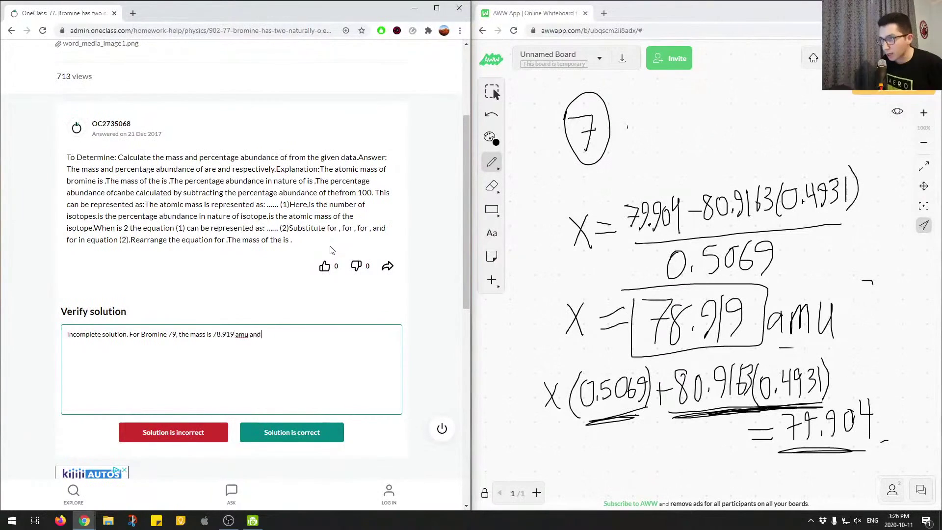
pyautogui.write(' the abundance is 50.69')
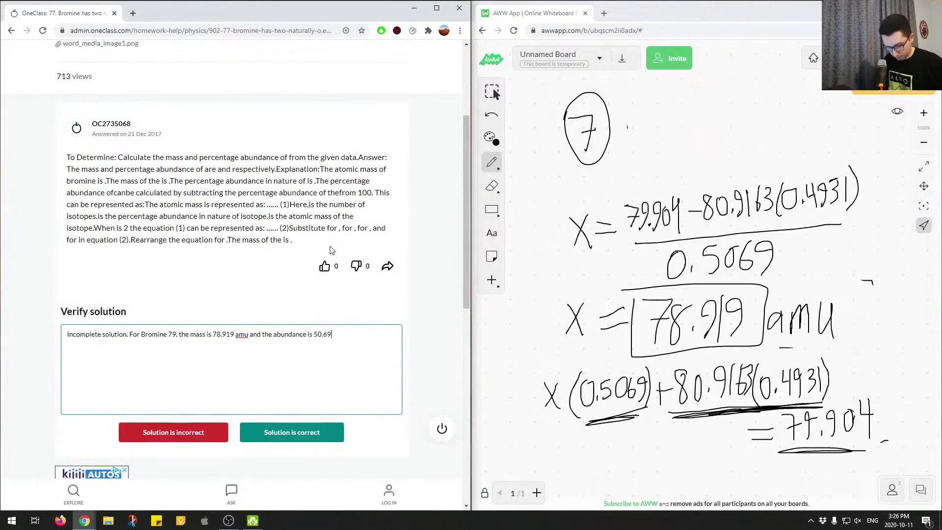
pyautogui.write('%')
# Submit the comment ending in 50.69% with the verdict 'Solution is incorrect'.
pyautogui.scroll(2, 269, 232)
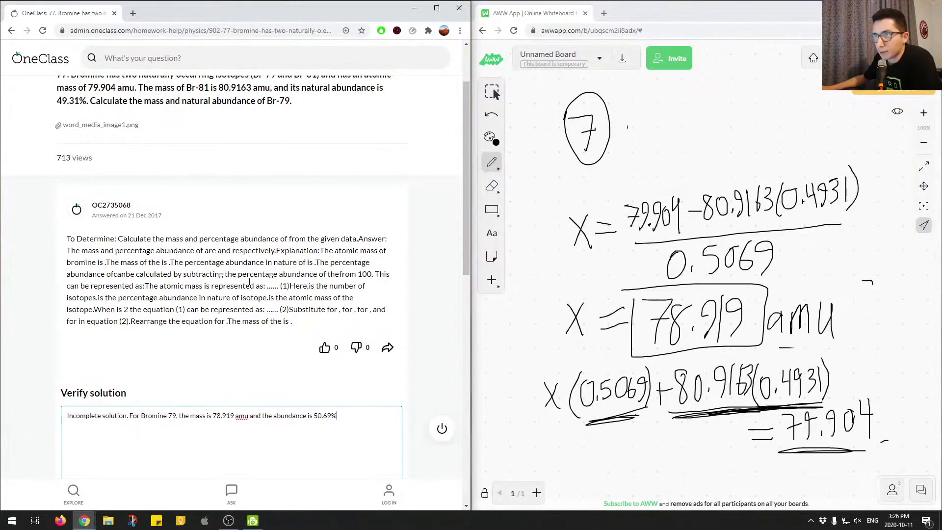
pyautogui.scroll(2, 249, 281)
pyautogui.scroll(-8, 241, 275)
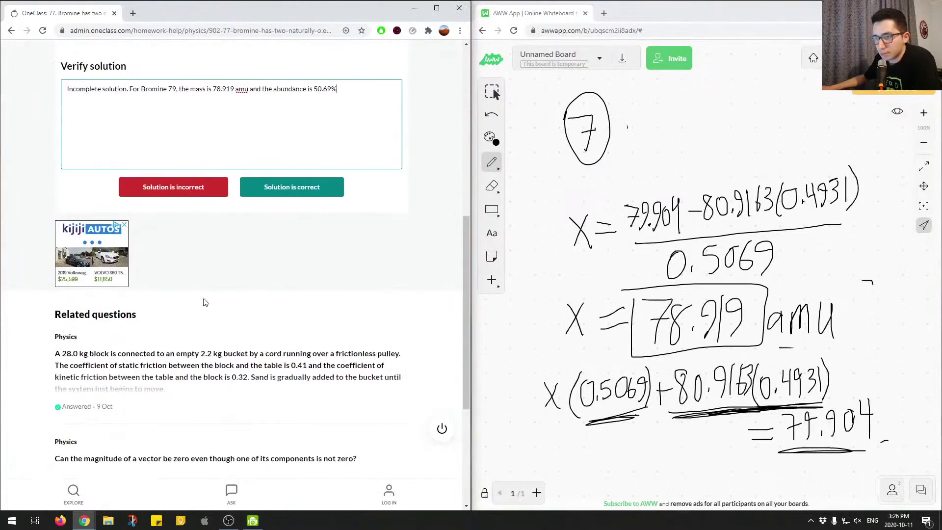
pyautogui.scroll(5, 210, 312)
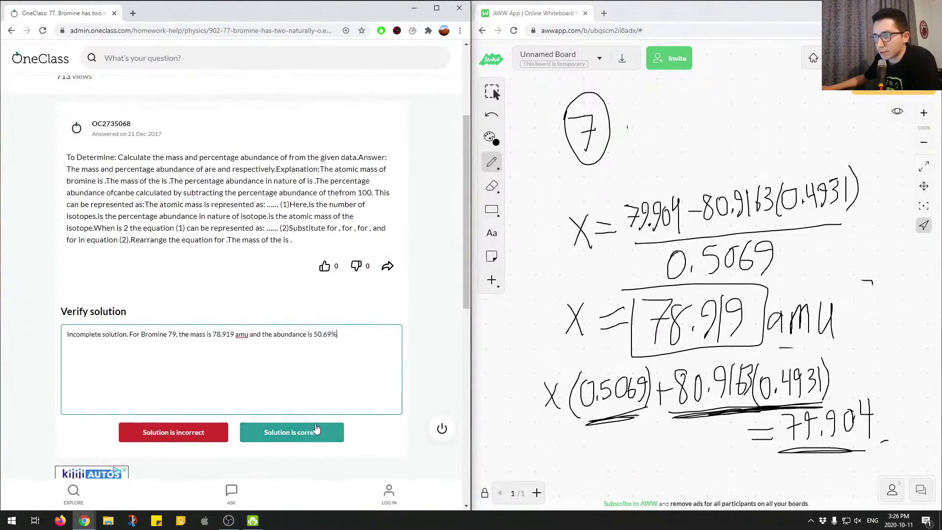
pyautogui.click(225, 431)
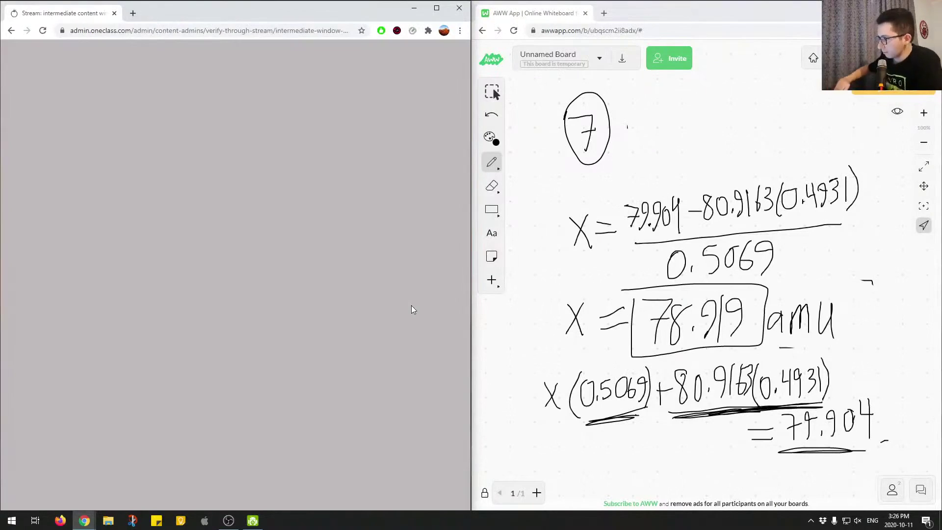